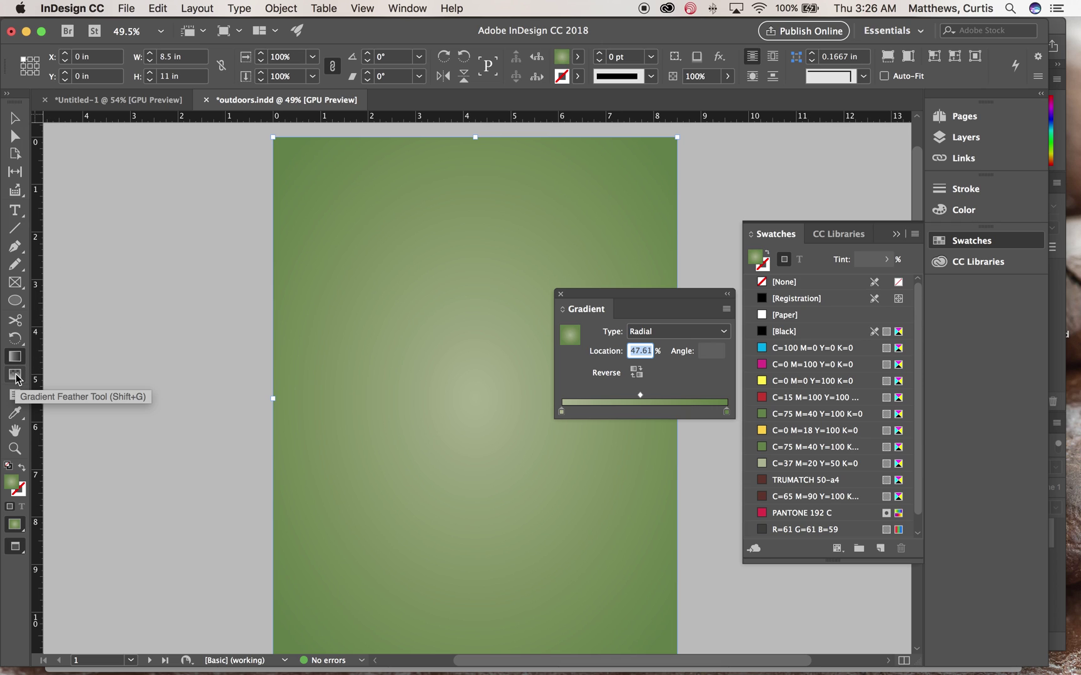
Draw a rectangle about 9.1 in wide and 3.76 in high across the bottom of page 1, overlapping its side edges
{"action": "left_click", "coordinate": [14, 118]}
{"action": "left_click", "coordinate": [127, 233]}
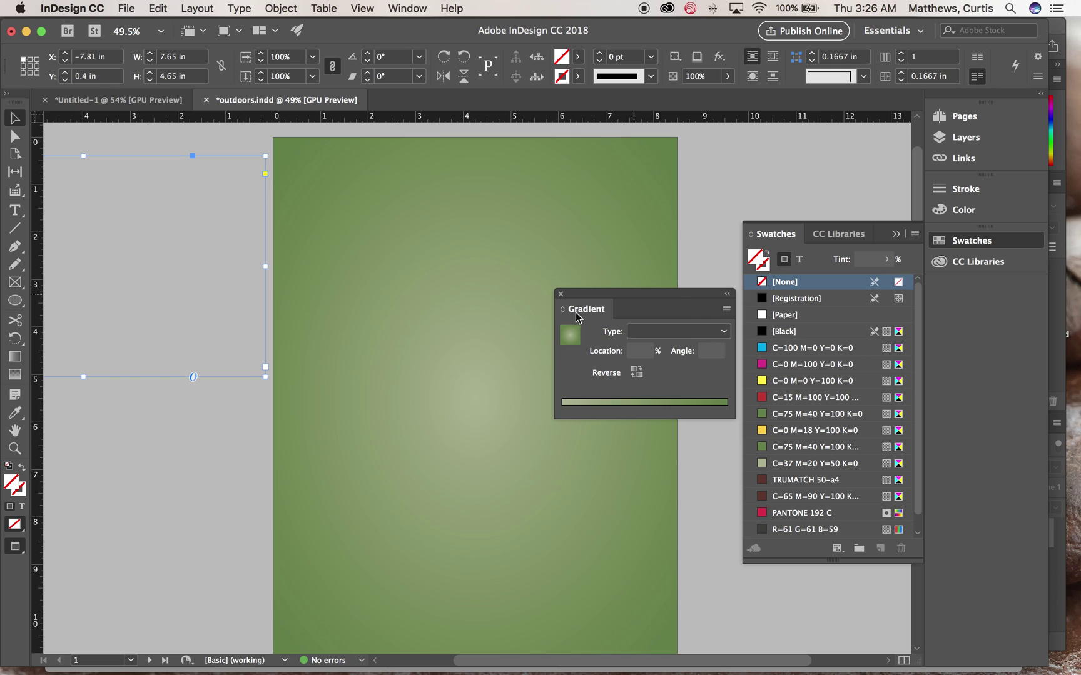
{"action": "left_click", "coordinate": [687, 550]}
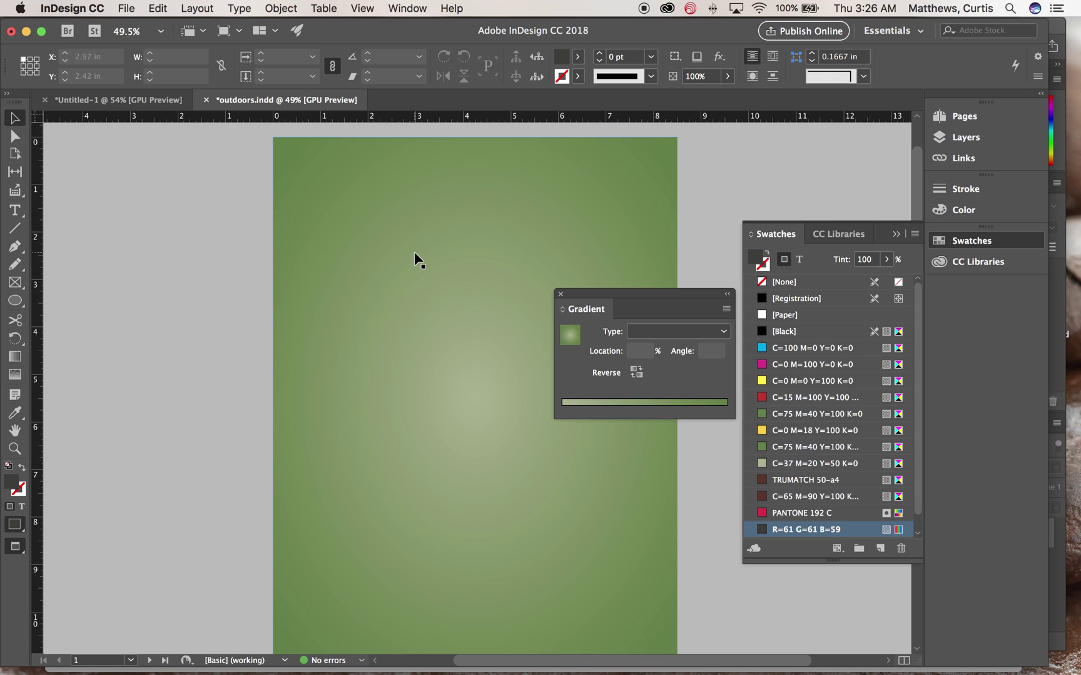
{"action": "scroll", "coordinate": [339, 506], "scroll_direction": "up", "scroll_amount": 1}
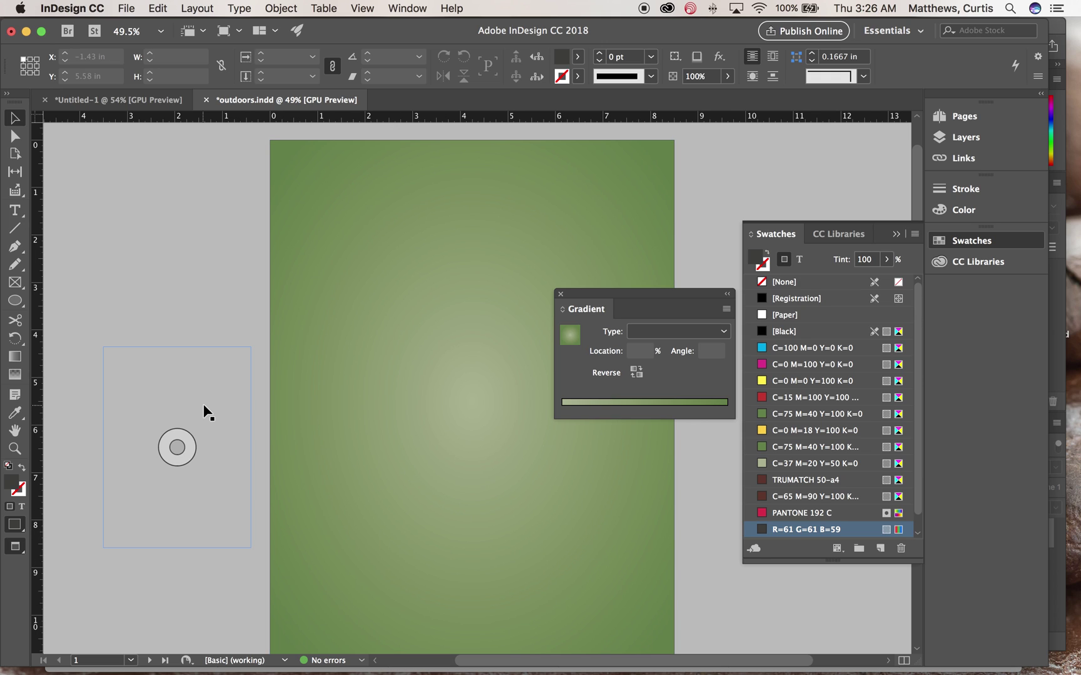
{"action": "scroll", "coordinate": [203, 405], "scroll_direction": "down", "scroll_amount": 1}
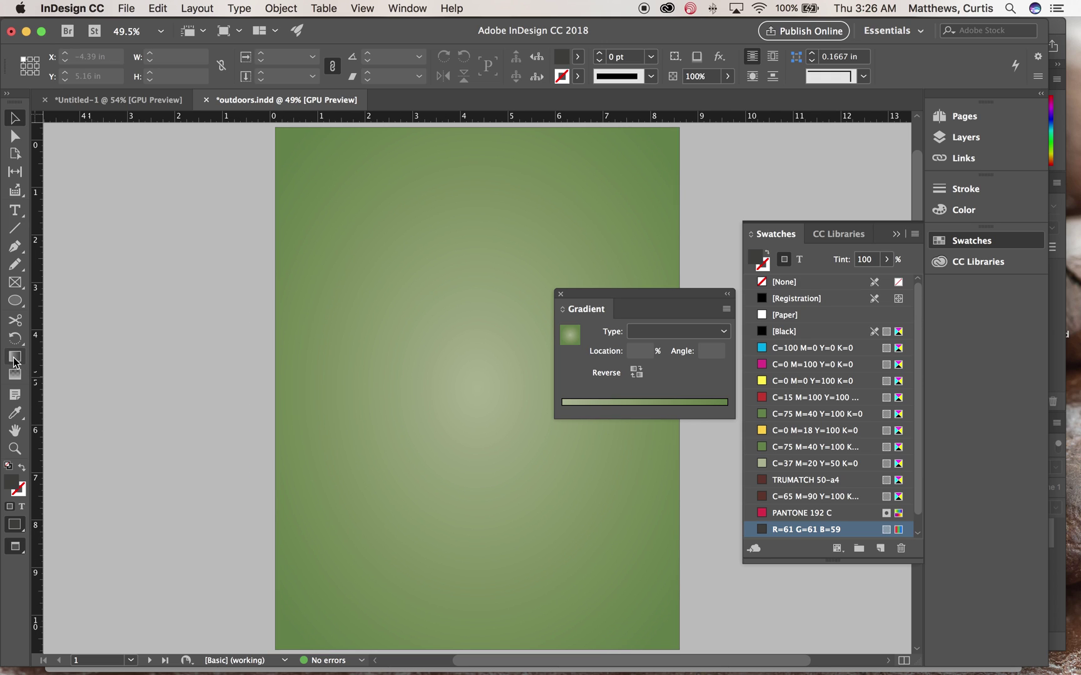
{"action": "left_click", "coordinate": [17, 302]}
{"action": "left_click", "coordinate": [56, 316]}
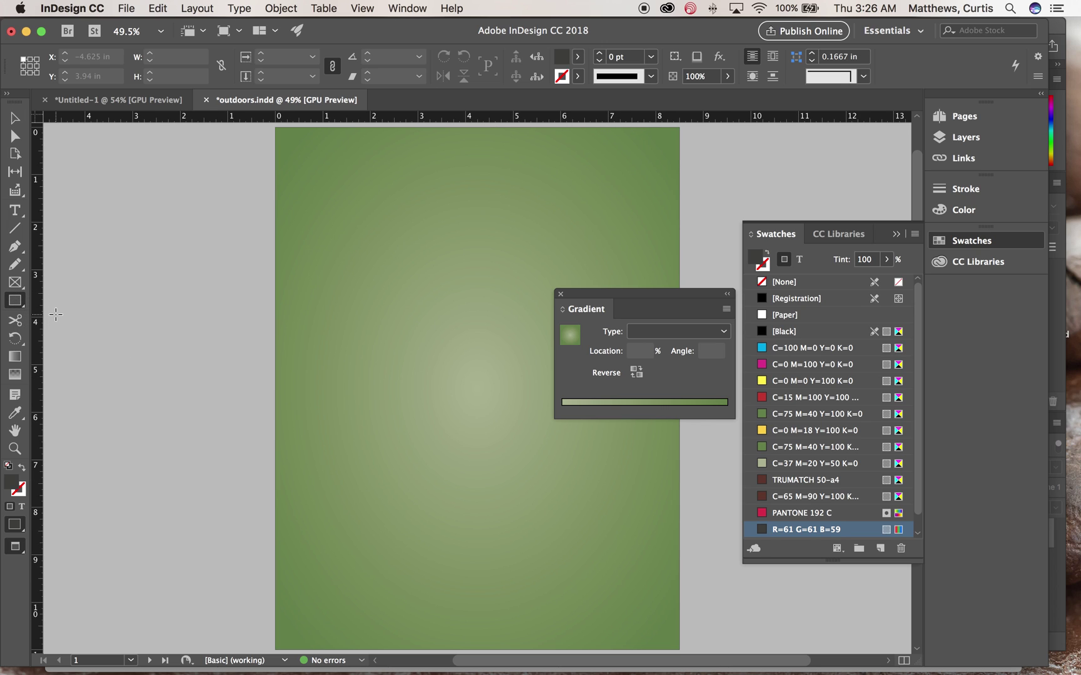
{"action": "left_click_drag", "start_coordinate": [255, 498], "coordinate": [688, 659]}
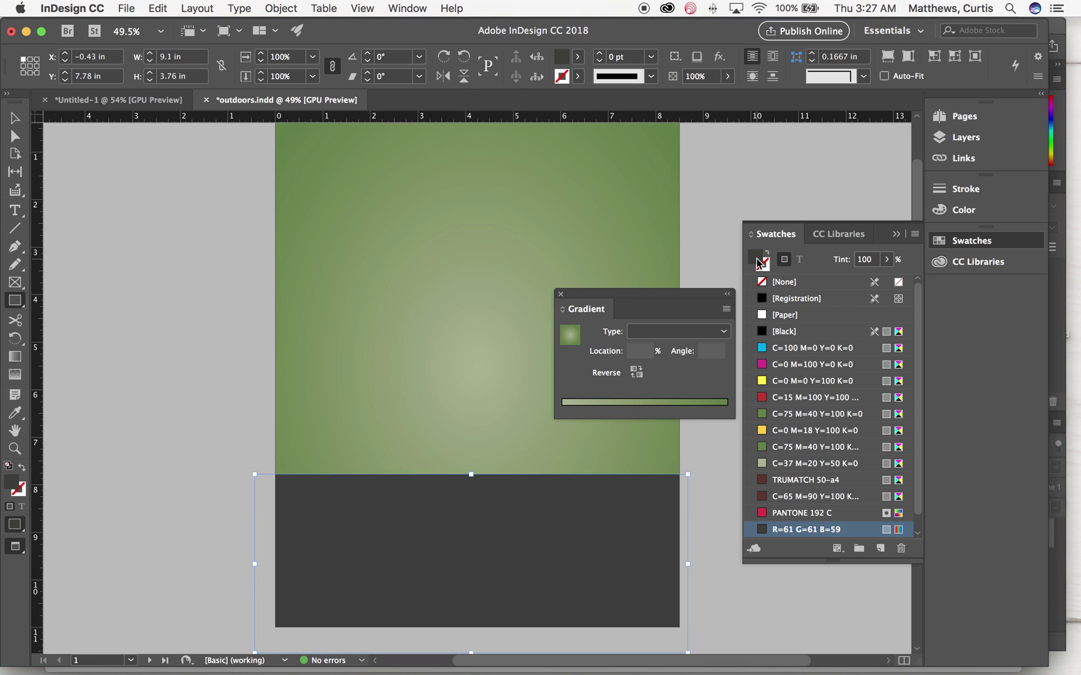
Fill the new rectangle with the brown C=65 M=90 Y=100 K=24 swatch, deselect it, and close the Gradient settings
{"action": "left_click", "coordinate": [763, 485]}
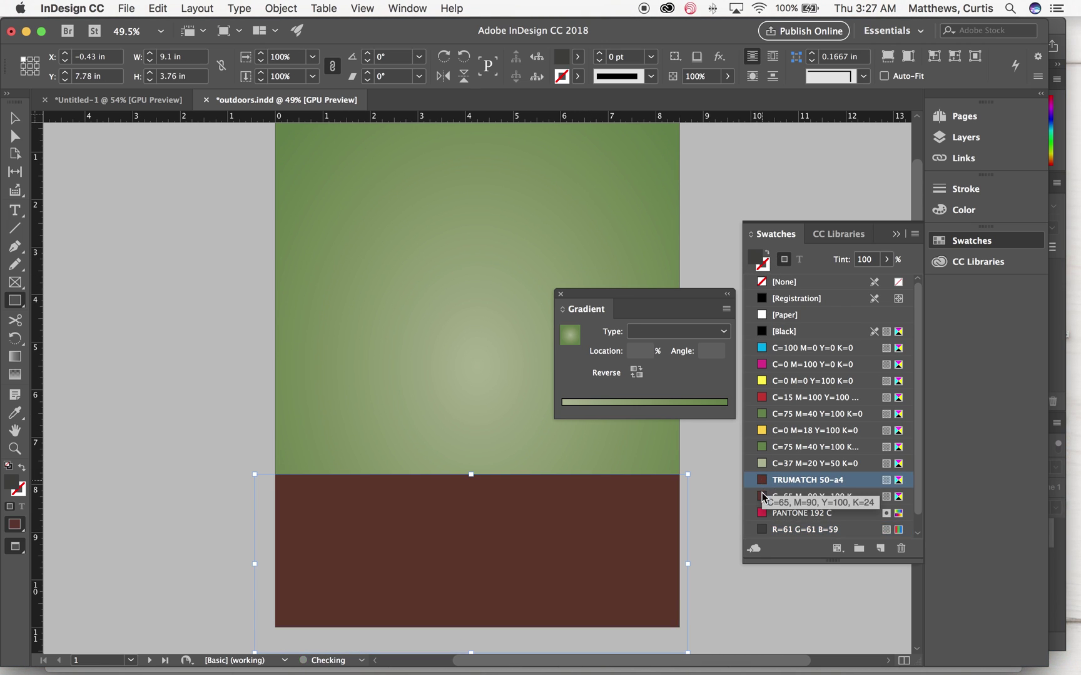
{"action": "left_click", "coordinate": [764, 498]}
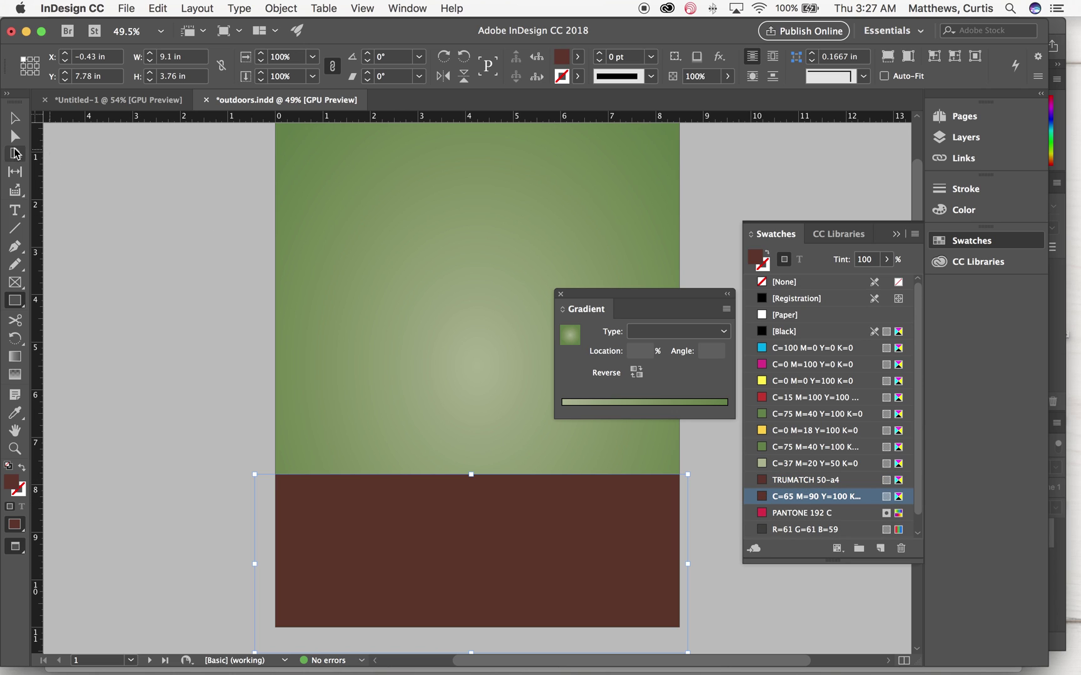
{"action": "left_click", "coordinate": [15, 118]}
{"action": "left_click", "coordinate": [163, 165]}
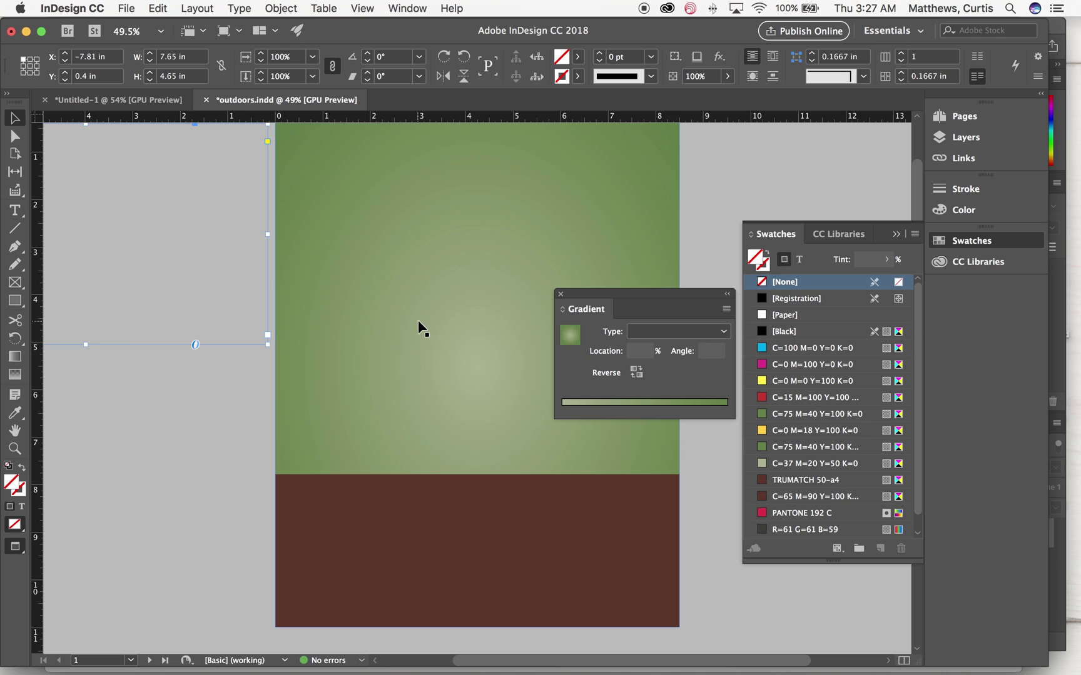
{"action": "scroll", "coordinate": [423, 327], "scroll_direction": "up", "scroll_amount": 1}
{"action": "left_click", "coordinate": [561, 295]}
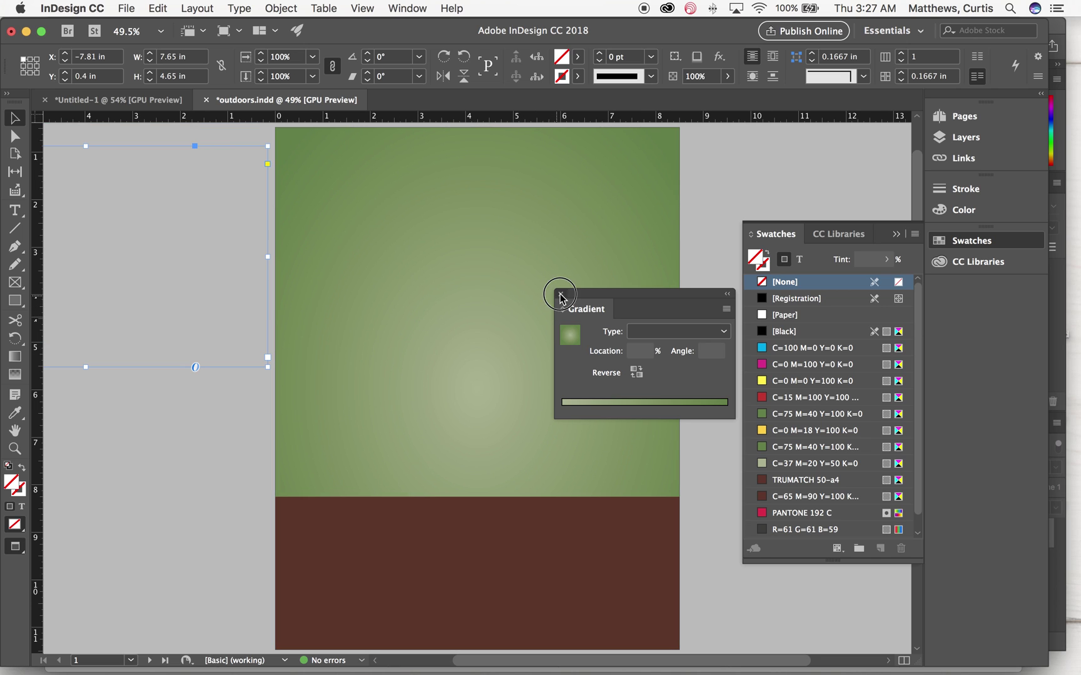
{"action": "scroll", "coordinate": [447, 524], "scroll_direction": "down", "scroll_amount": 1}
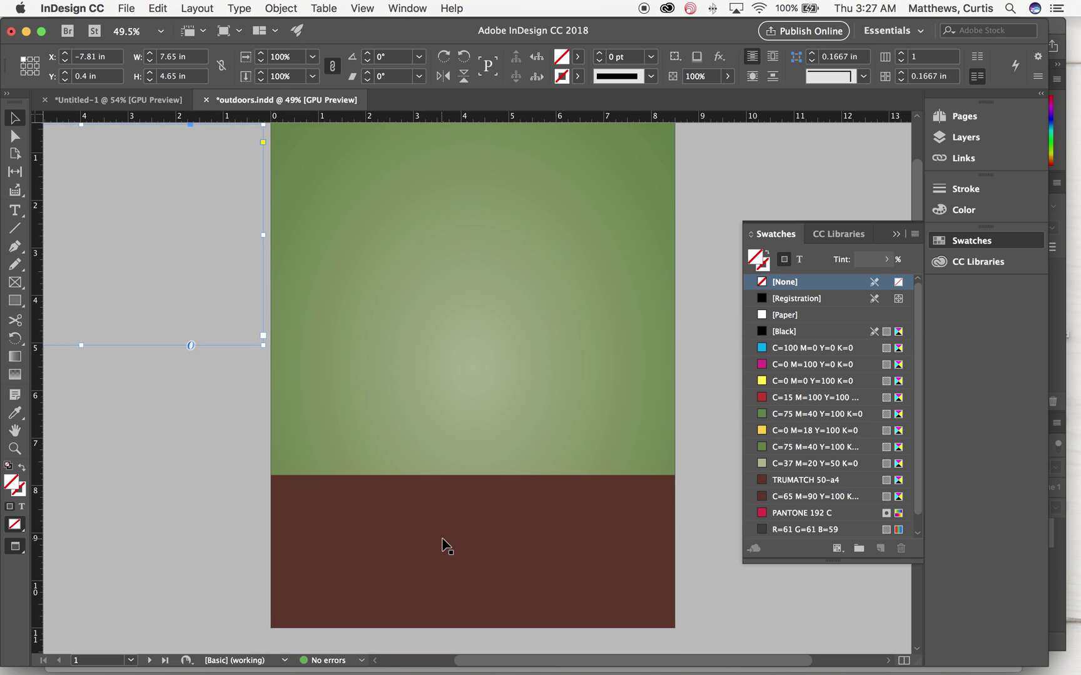
Resize the brown rectangle by its upper edge to a height of about 2.81 in
{"action": "scroll", "coordinate": [447, 545], "scroll_direction": "up", "scroll_amount": 1}
{"action": "left_click", "coordinate": [446, 545]}
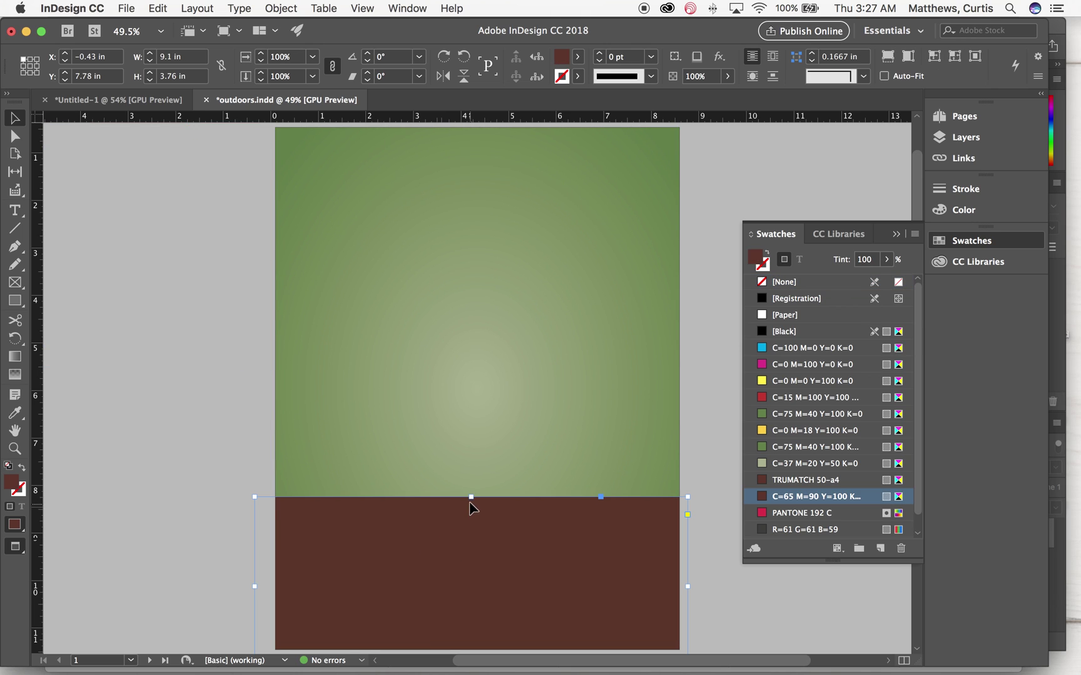
{"action": "left_click_drag", "start_coordinate": [470, 495], "coordinate": [471, 366]}
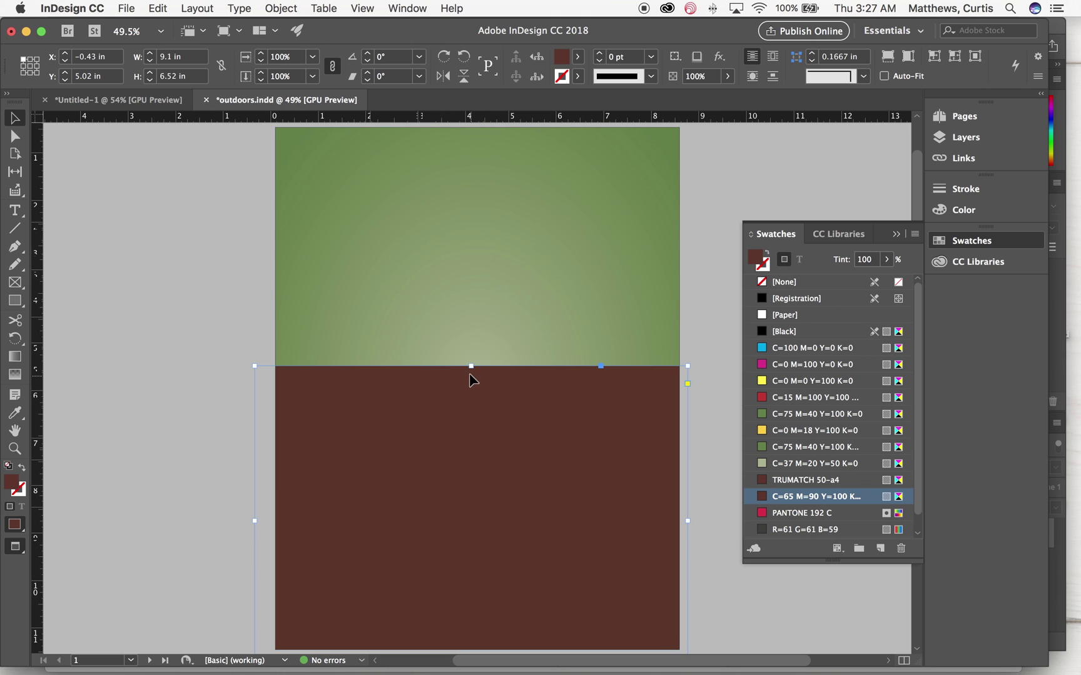
{"action": "left_click_drag", "start_coordinate": [471, 367], "coordinate": [464, 542]}
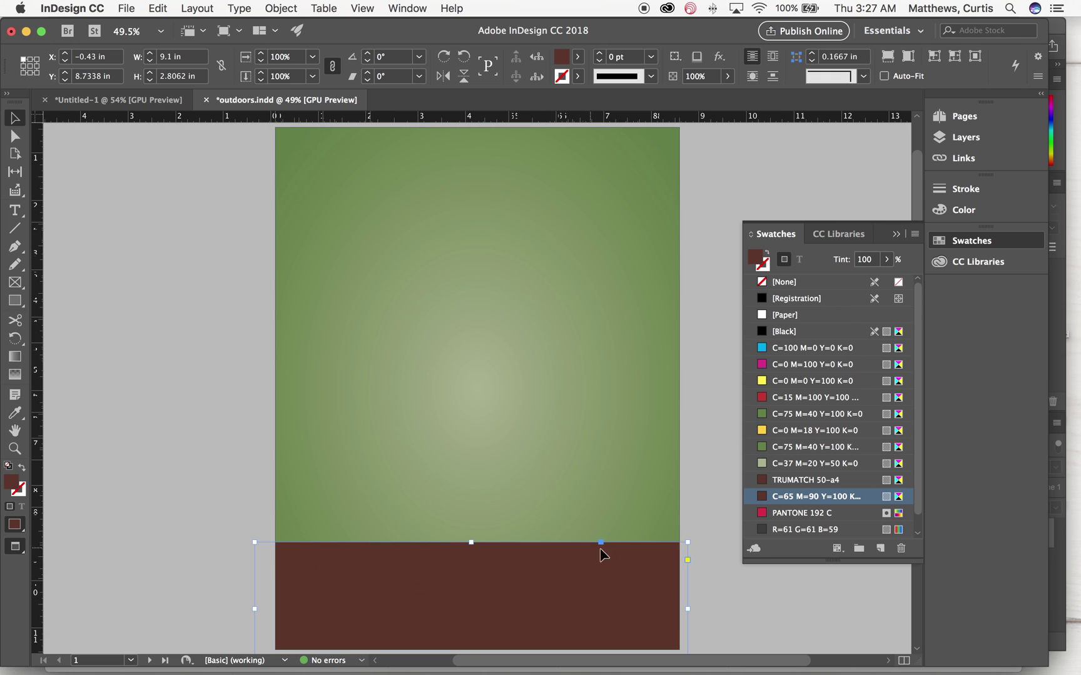
Try a vertical gradient feather starting in the brown rectangle's upper part and ending above its top edge, and undo it
{"action": "left_click", "coordinate": [17, 380]}
{"action": "left_click", "coordinate": [17, 380]}
{"action": "left_click_drag", "start_coordinate": [371, 575], "coordinate": [372, 515]}
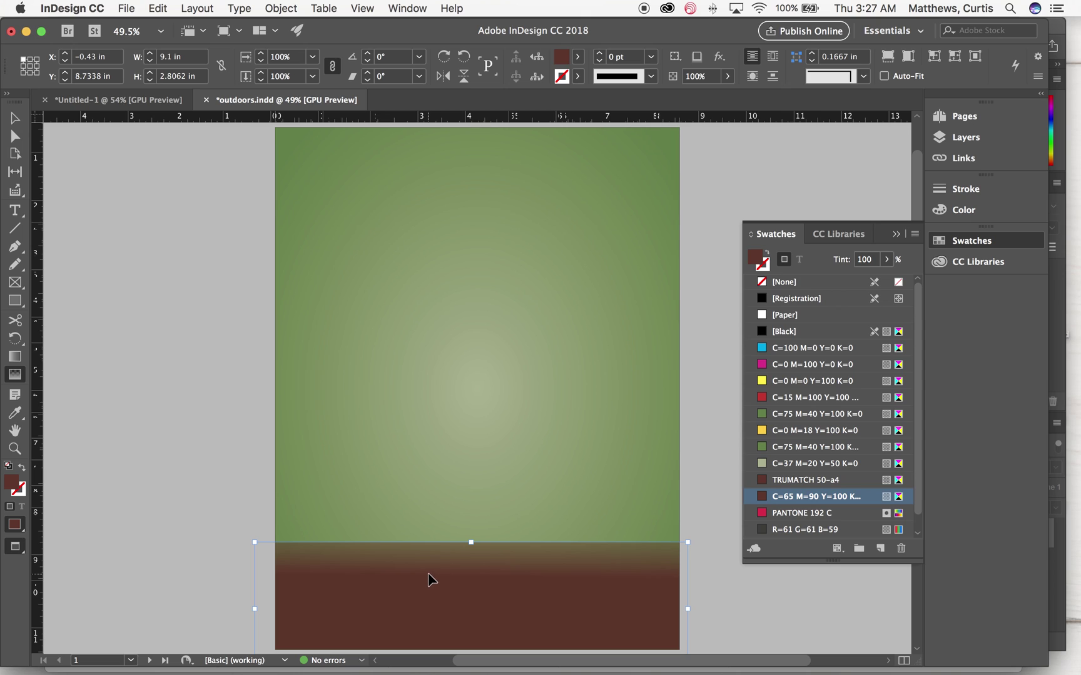
{"action": "key", "text": "super+z"}
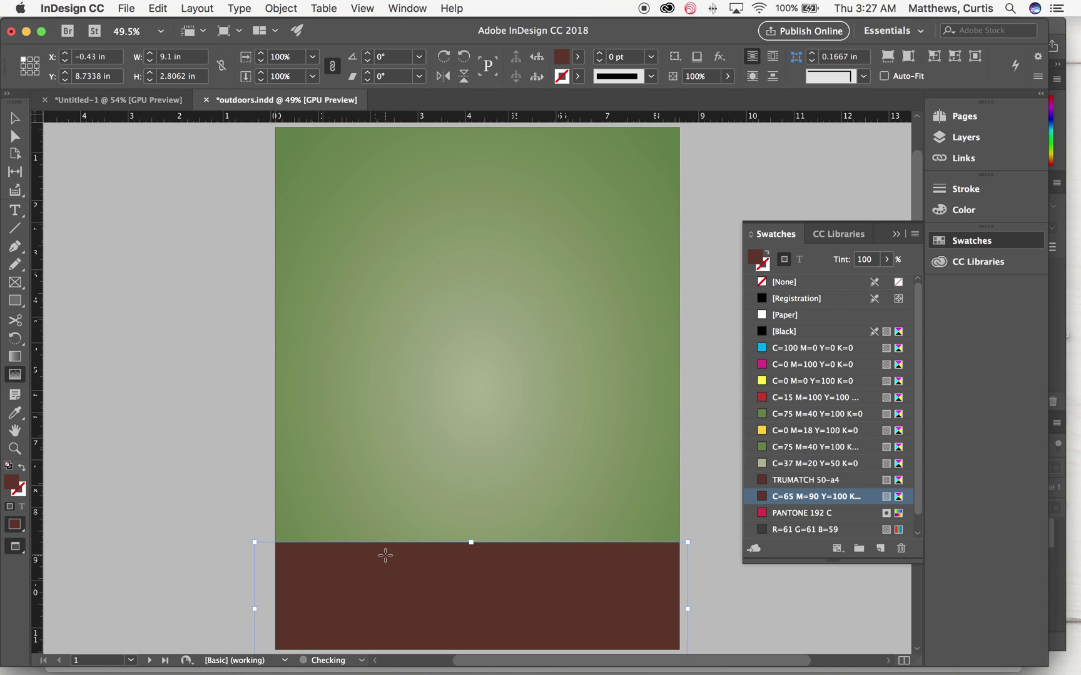
Try two very short gradient feathers across the brown rectangle's top edge, undoing each one
{"action": "left_click_drag", "start_coordinate": [382, 553], "coordinate": [384, 537]}
{"action": "key", "text": "super+z"}
{"action": "left_click_drag", "start_coordinate": [405, 552], "coordinate": [407, 542]}
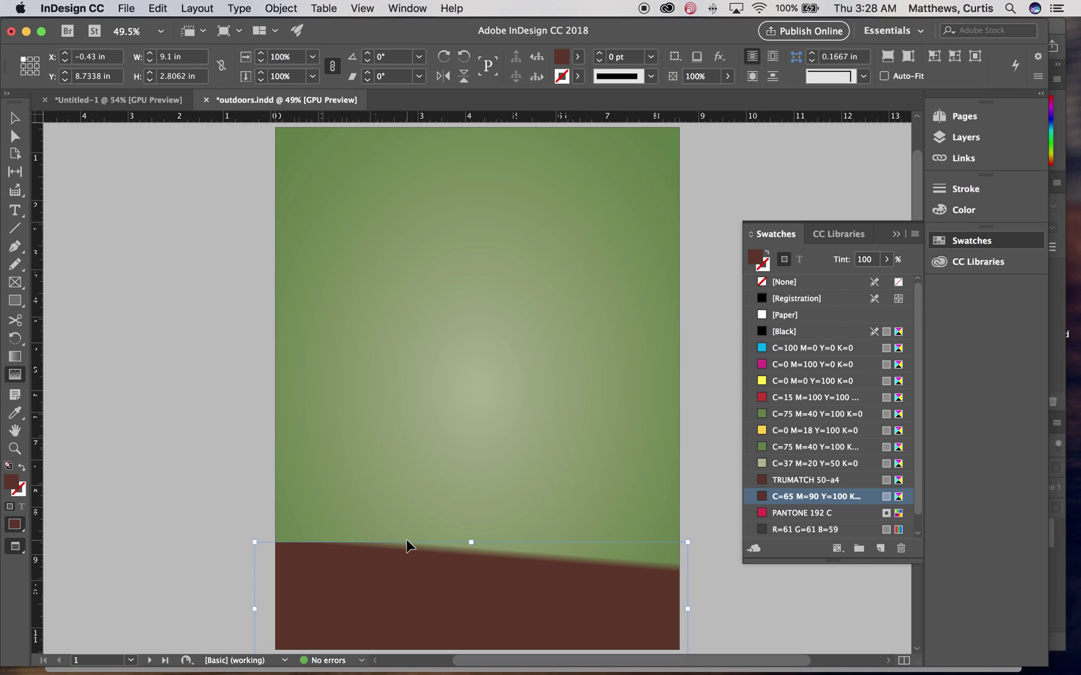
{"action": "key", "text": "super+z"}
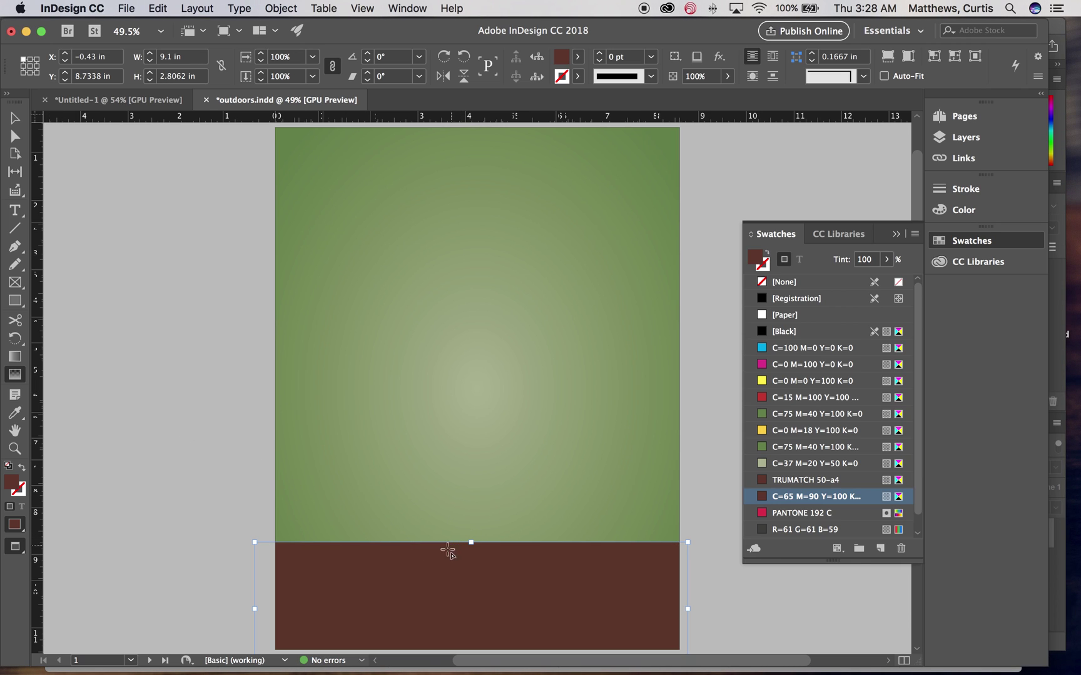
Fade the brown rectangle into the green background with a straight vertical gradient feather from about mid-height to just above its top edge
{"action": "left_click_drag", "start_coordinate": [418, 601], "coordinate": [417, 503]}
{"action": "key", "text": "super+z"}
{"action": "left_click_drag", "start_coordinate": [415, 590], "coordinate": [413, 479]}
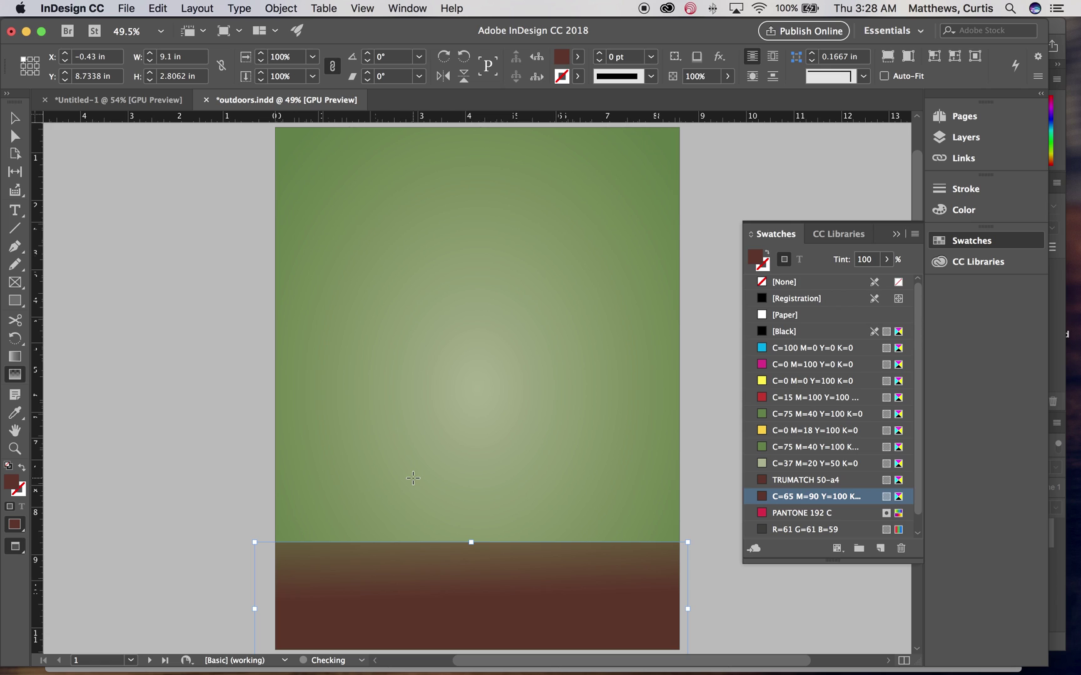
{"action": "key", "text": "super+z"}
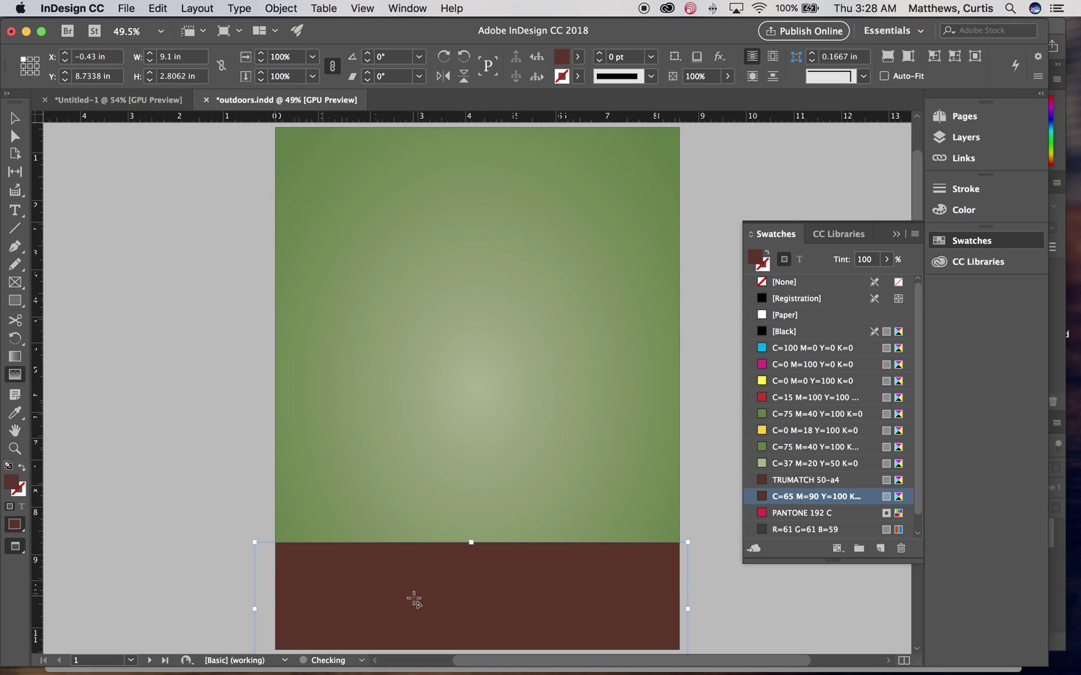
{"action": "left_click_drag", "start_coordinate": [414, 599], "coordinate": [415, 531]}
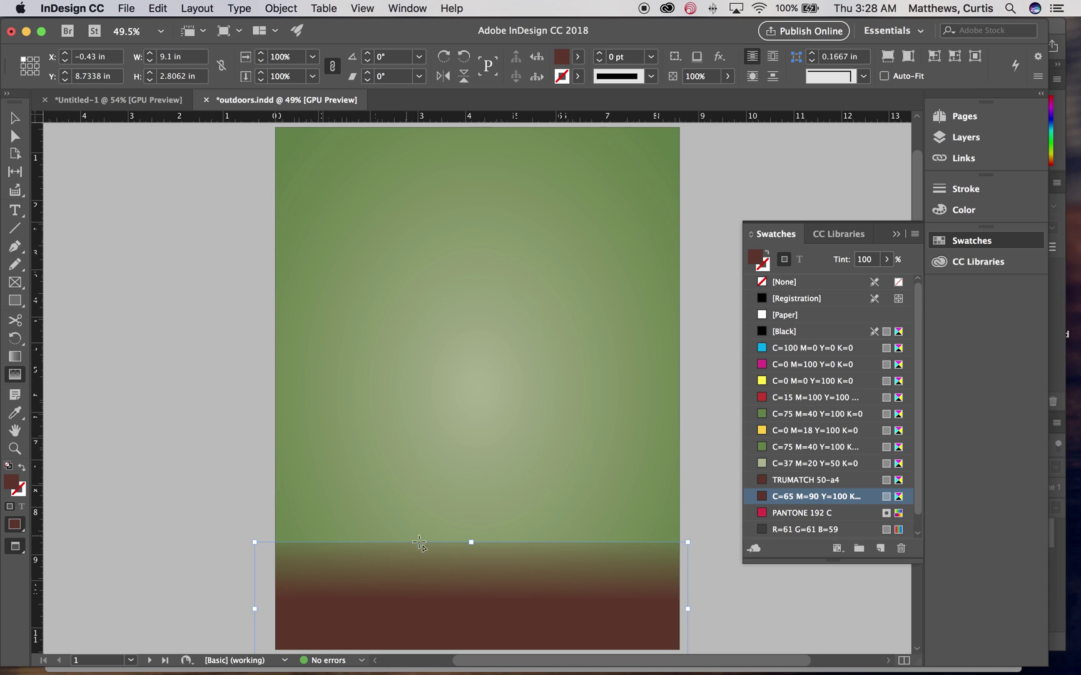
Try extending the feathered brown rectangle upward to about 3.96 in high, and undo the resize
{"action": "left_click", "coordinate": [13, 121]}
{"action": "left_click_drag", "start_coordinate": [471, 542], "coordinate": [469, 489]}
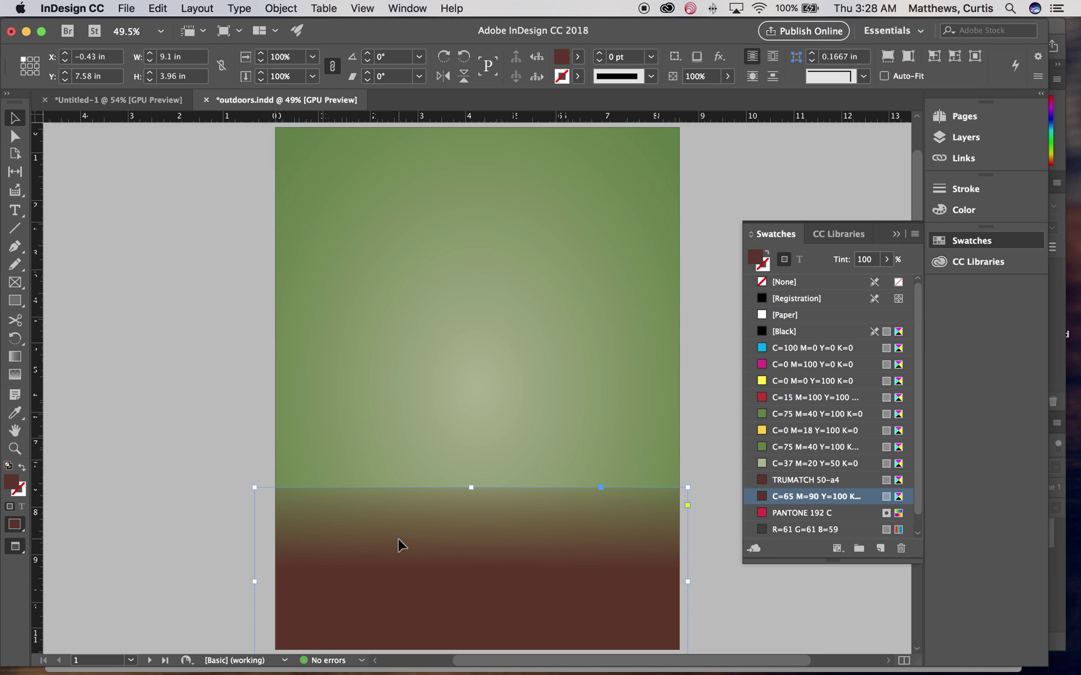
{"action": "key", "text": "super+z"}
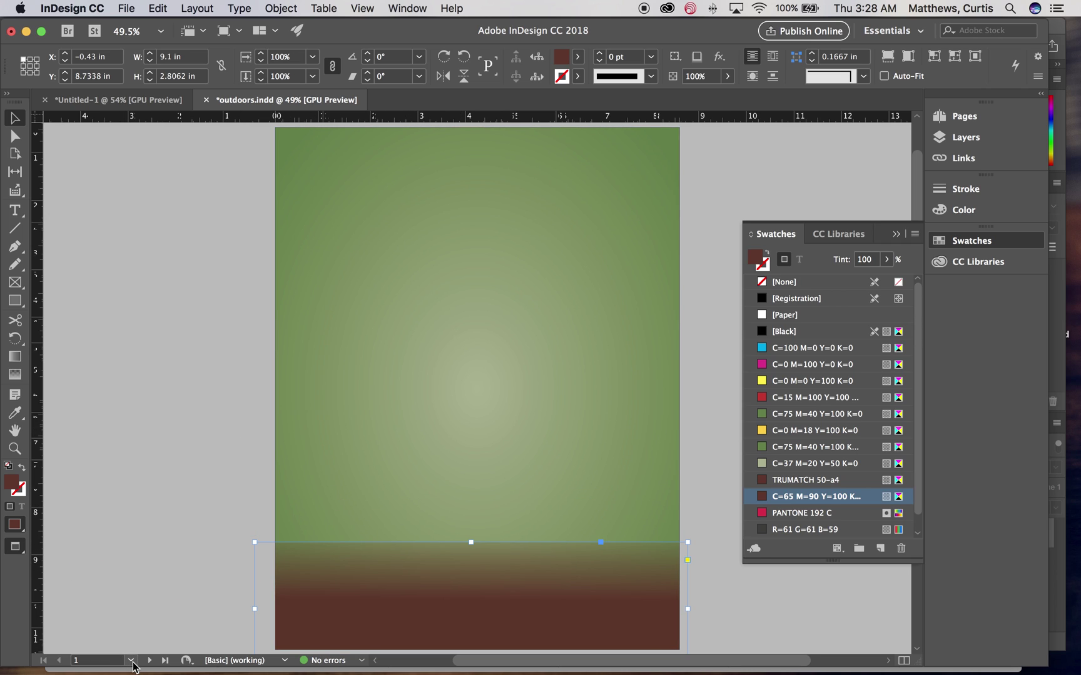
On page 2, fade the dark gray rectangle's top edge into the forest photo with a vertical gradient feather, and deselect it
{"action": "left_click", "coordinate": [131, 661]}
{"action": "left_click", "coordinate": [112, 631]}
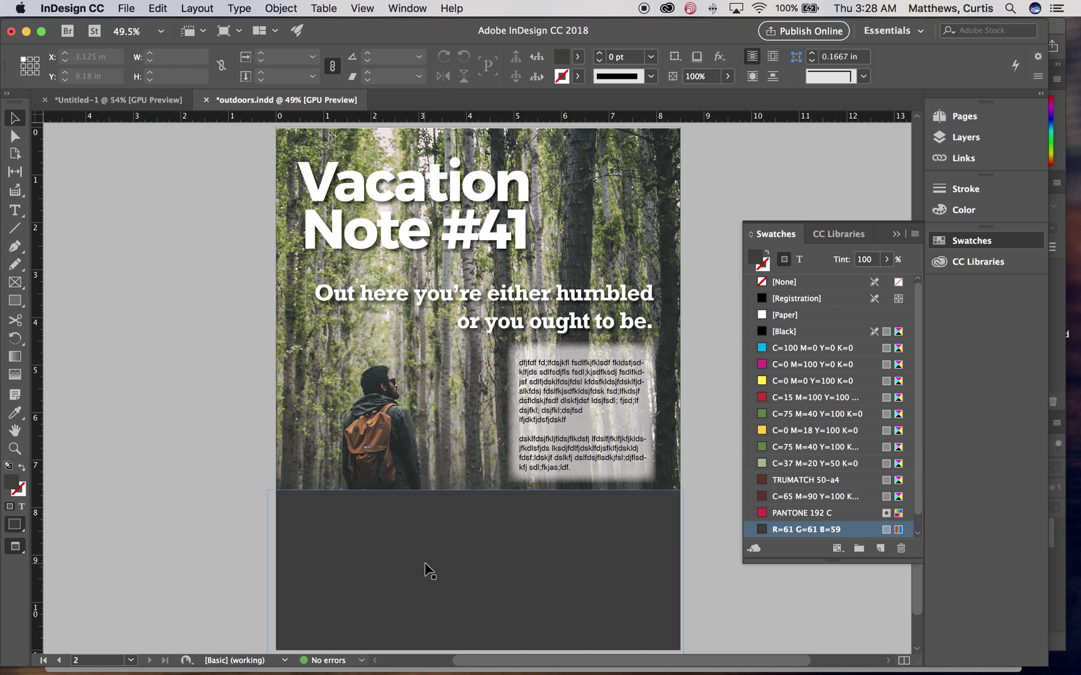
{"action": "left_click", "coordinate": [16, 376]}
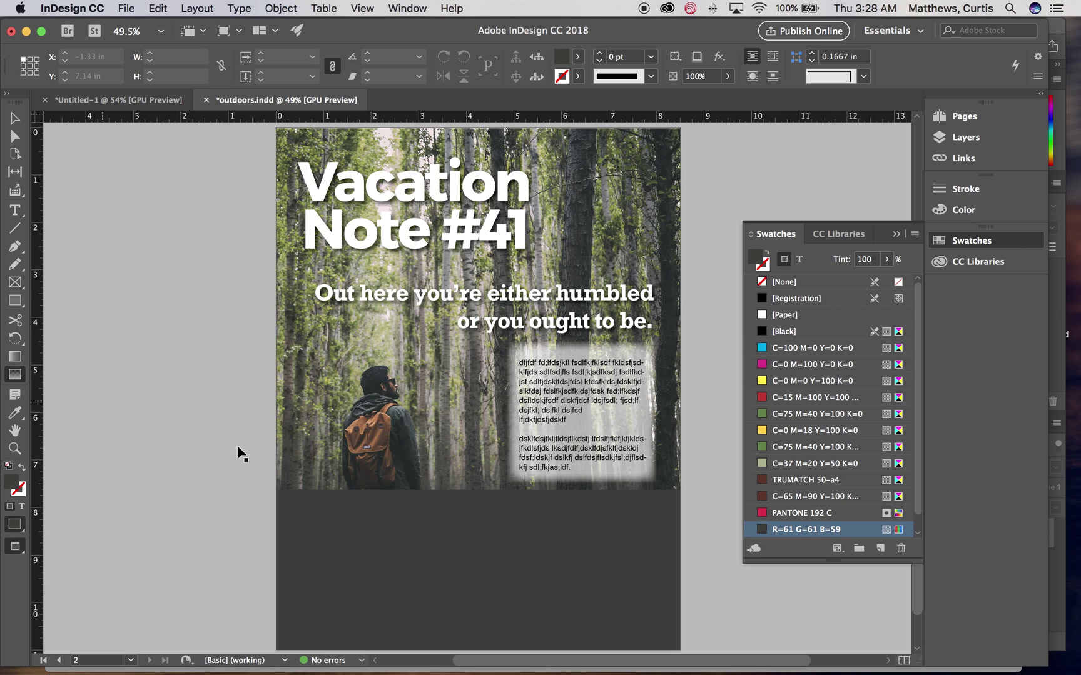
{"action": "left_click", "coordinate": [392, 530]}
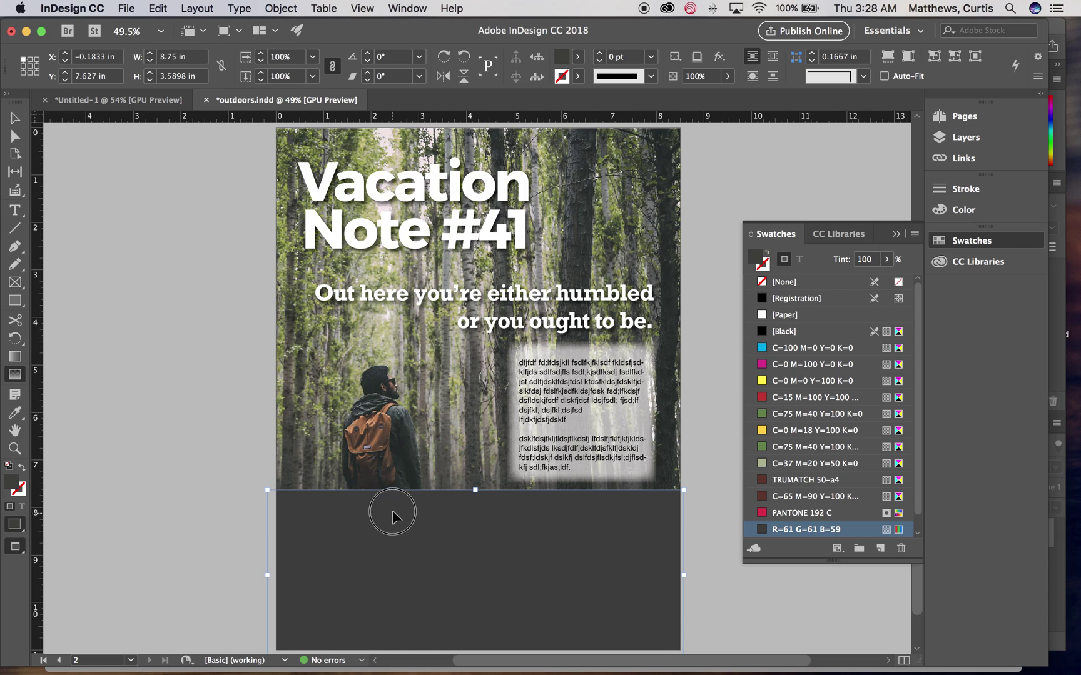
{"action": "left_click_drag", "start_coordinate": [388, 544], "coordinate": [388, 461]}
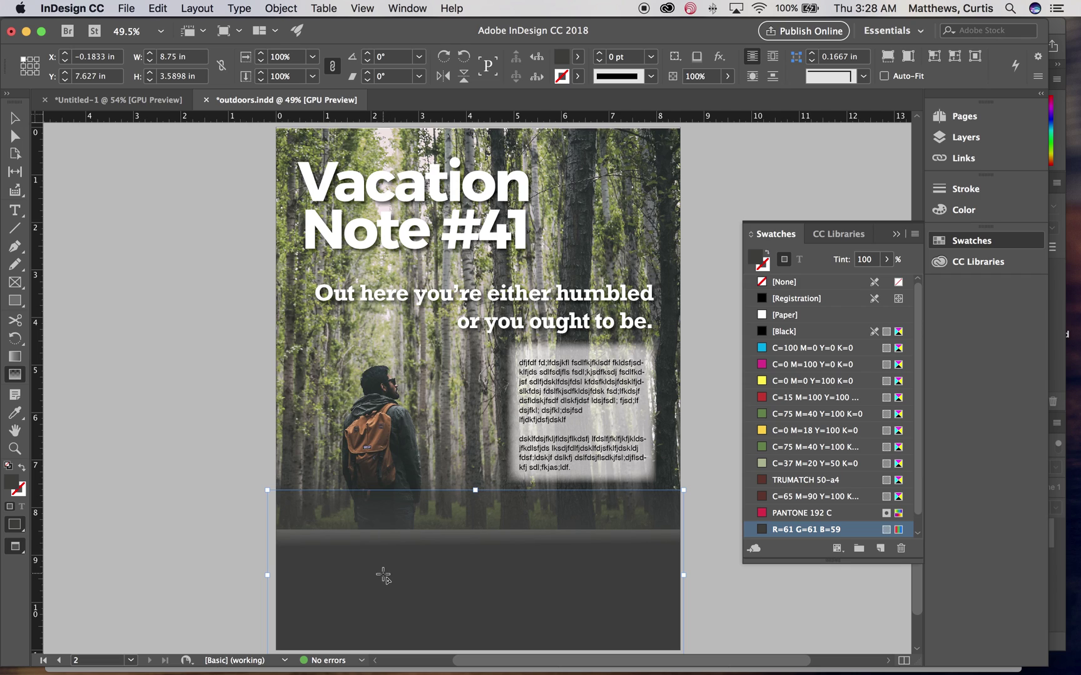
{"action": "left_click", "coordinate": [370, 543]}
{"action": "left_click_drag", "start_coordinate": [384, 526], "coordinate": [386, 442]}
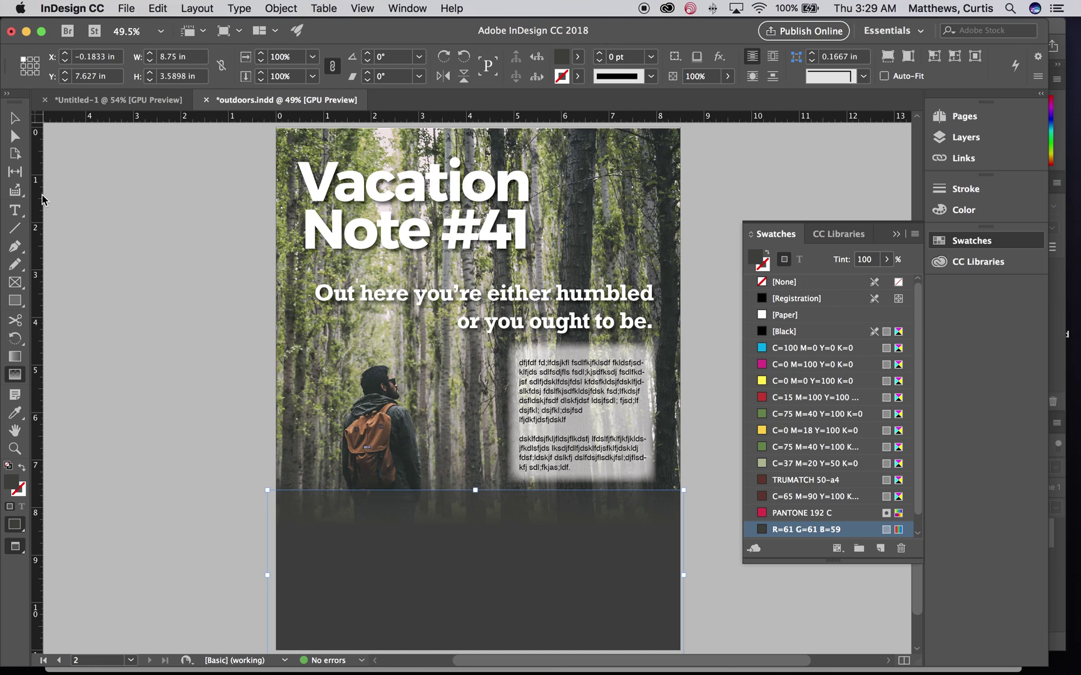
{"action": "left_click", "coordinate": [14, 117]}
{"action": "left_click", "coordinate": [148, 311]}
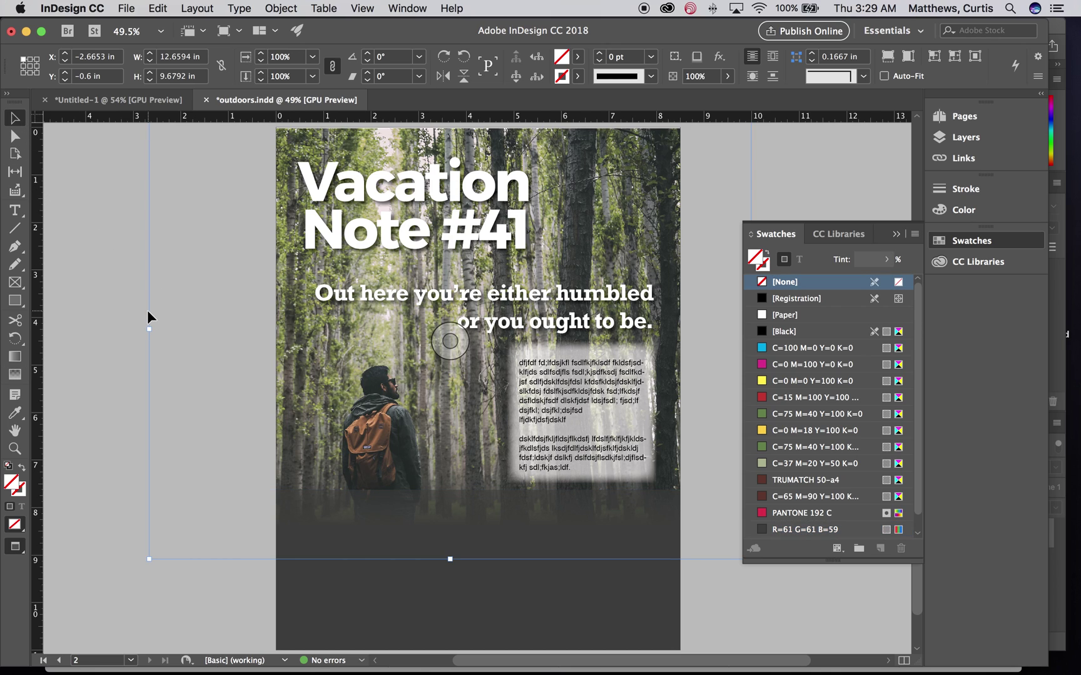
{"action": "left_click", "coordinate": [724, 605]}
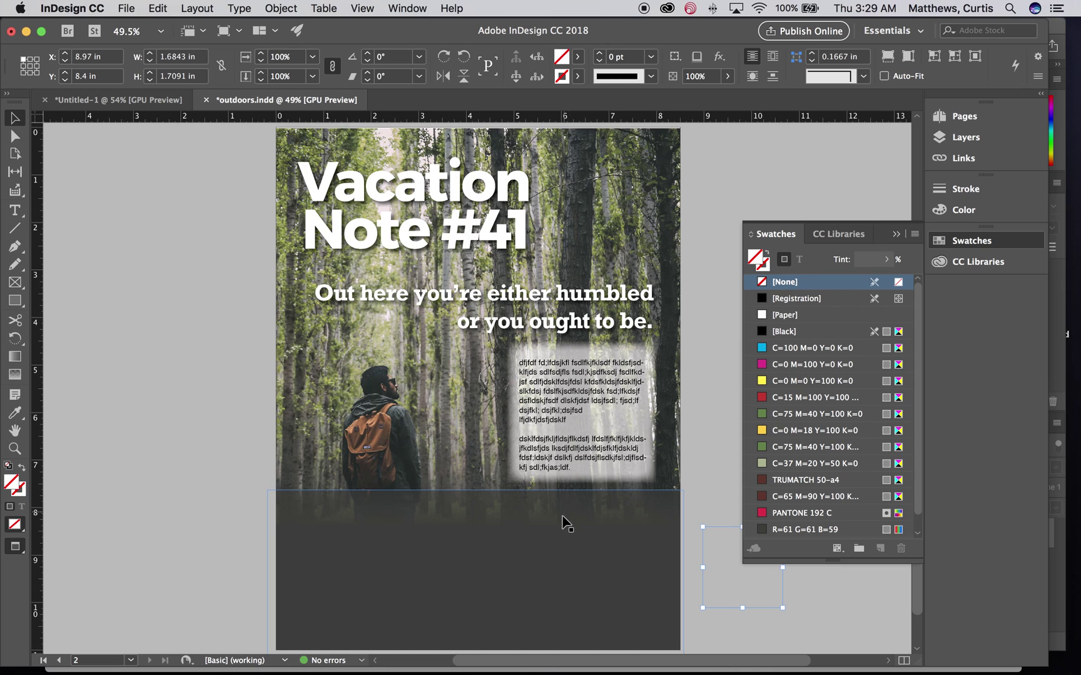
Remove the Gradient Feather effect from the dark gray rectangle on page 2 and return to page 1
{"action": "left_click", "coordinate": [520, 582]}
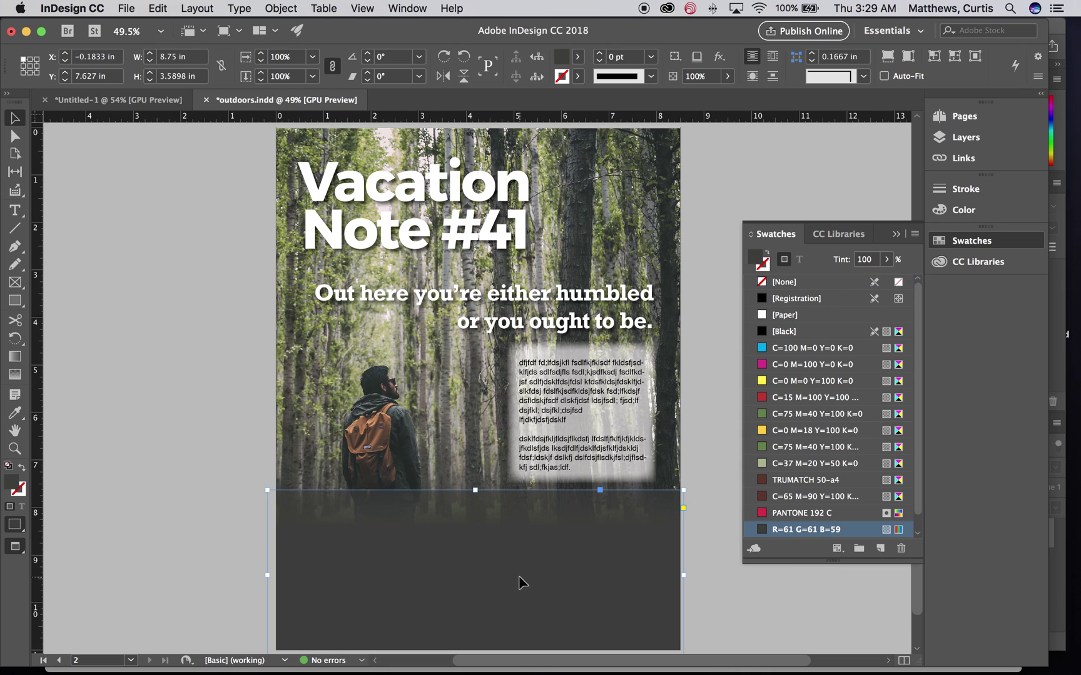
{"action": "left_click", "coordinate": [280, 8]}
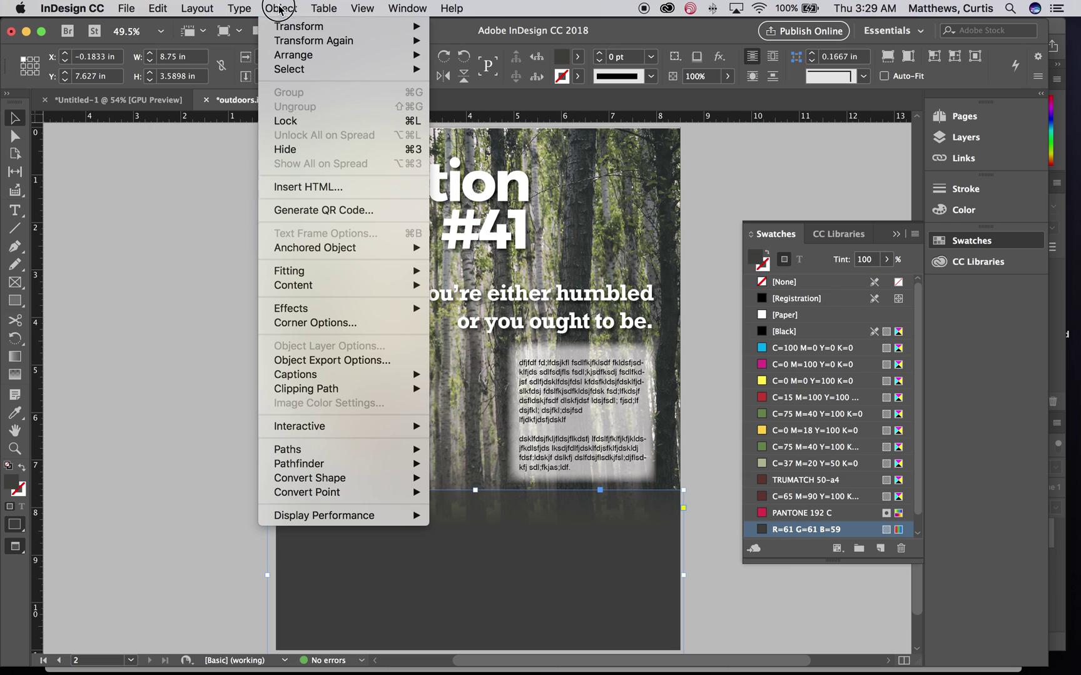
{"action": "mouse_move", "coordinate": [306, 314]}
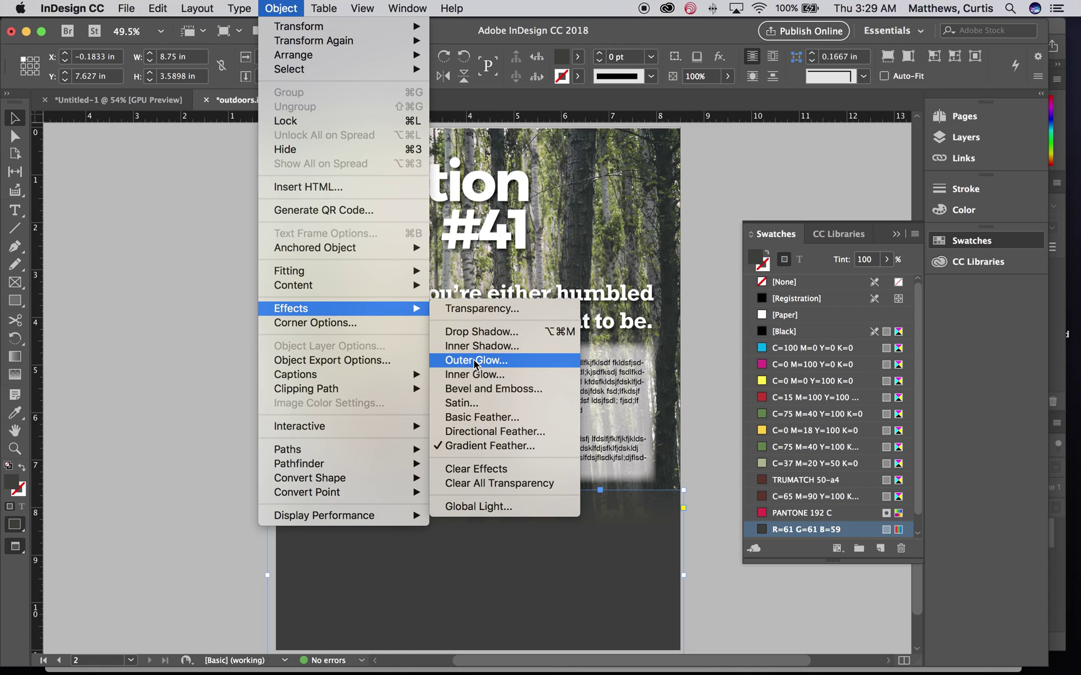
{"action": "left_click", "coordinate": [485, 447]}
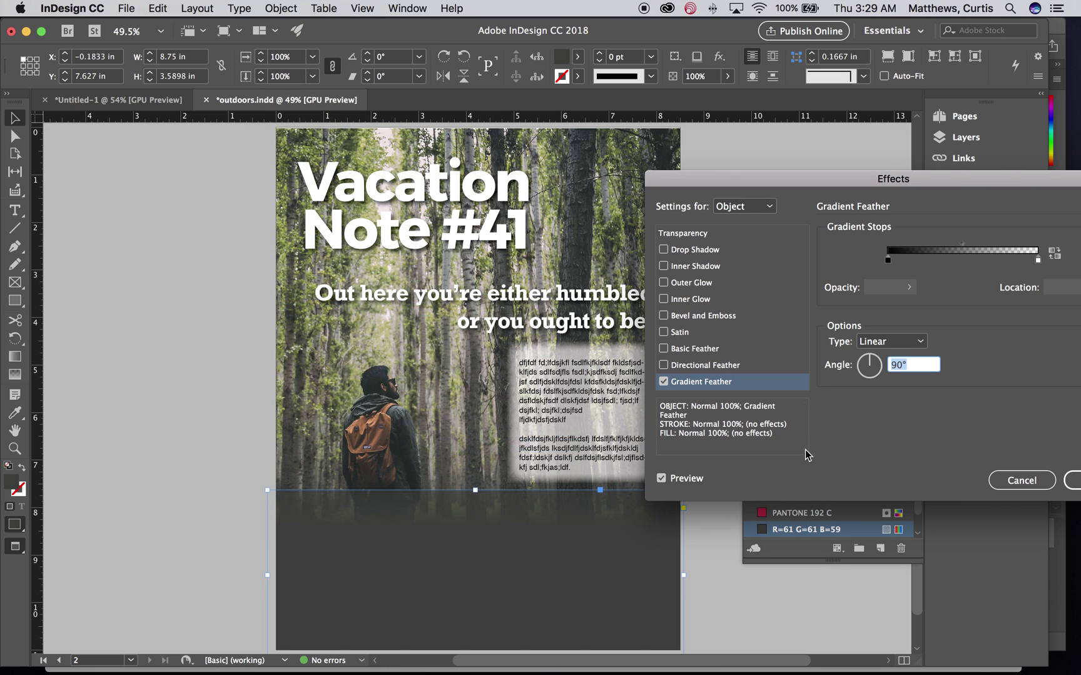
{"action": "left_click", "coordinate": [662, 381]}
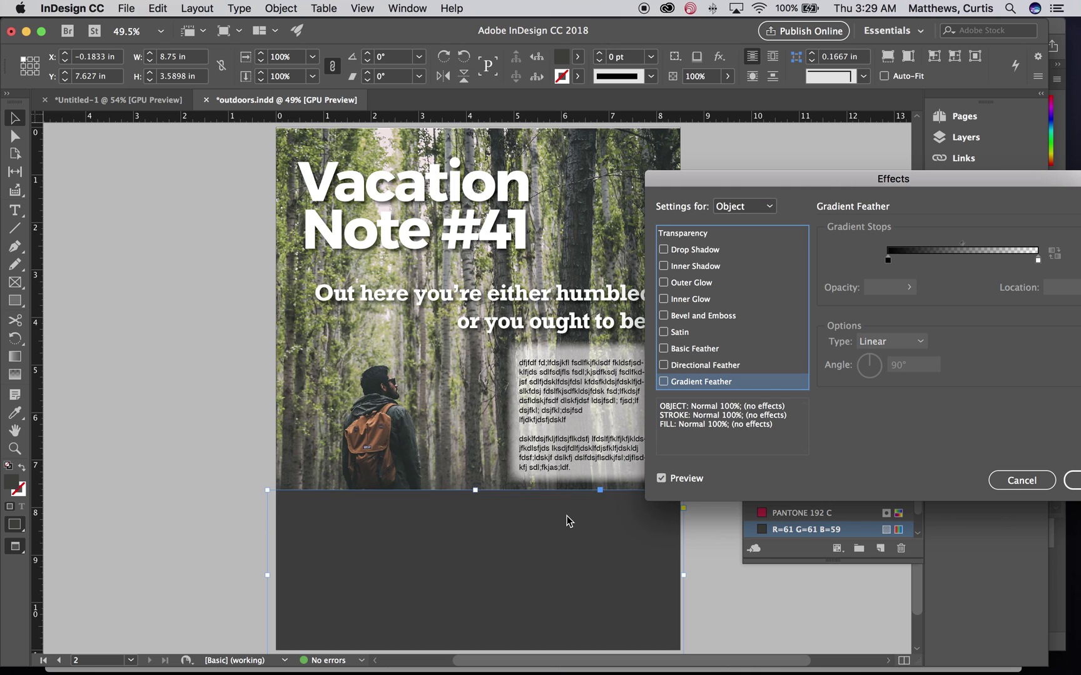
{"action": "left_click", "coordinate": [1072, 481]}
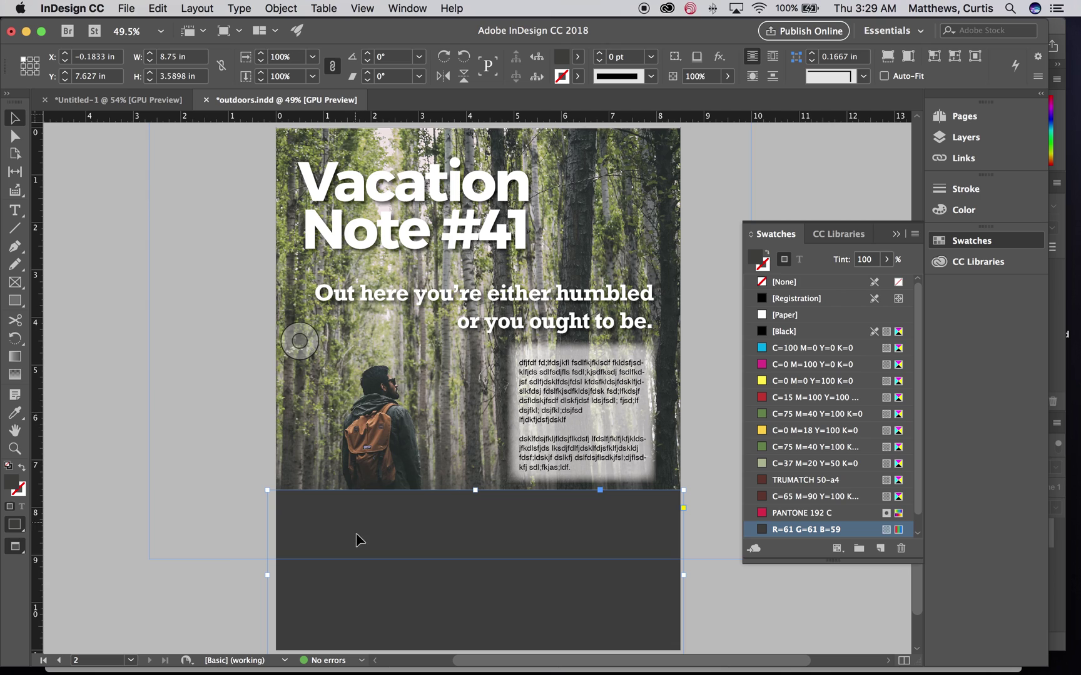
{"action": "left_click", "coordinate": [130, 661]}
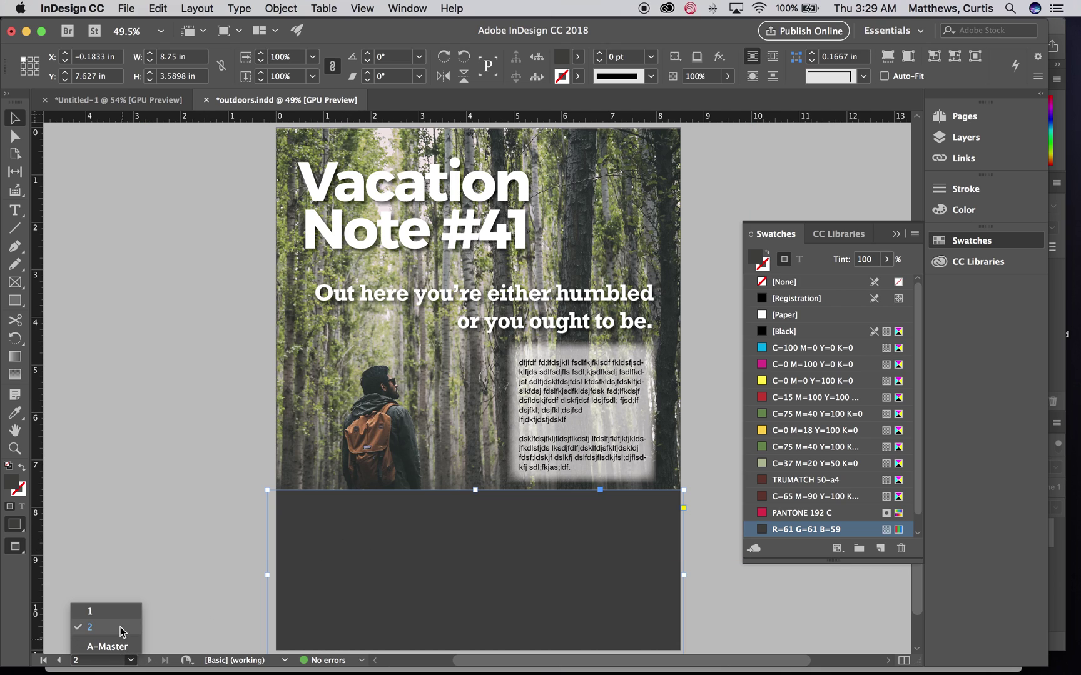
{"action": "left_click", "coordinate": [116, 616]}
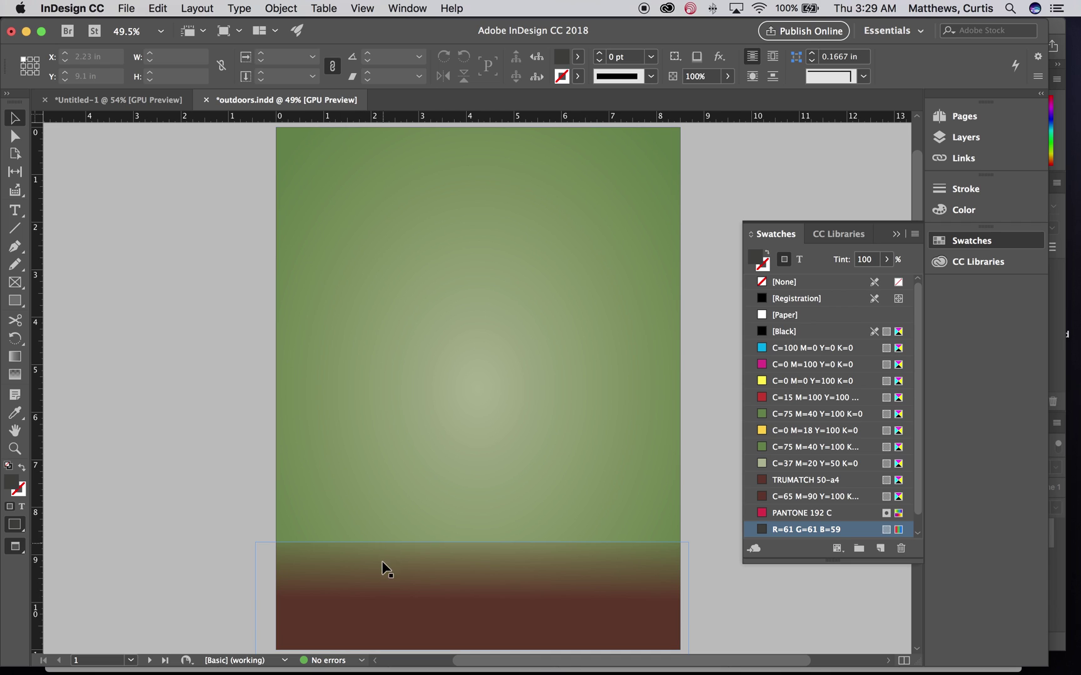
{"action": "left_click", "coordinate": [159, 7]}
{"action": "left_click", "coordinate": [159, 8]}
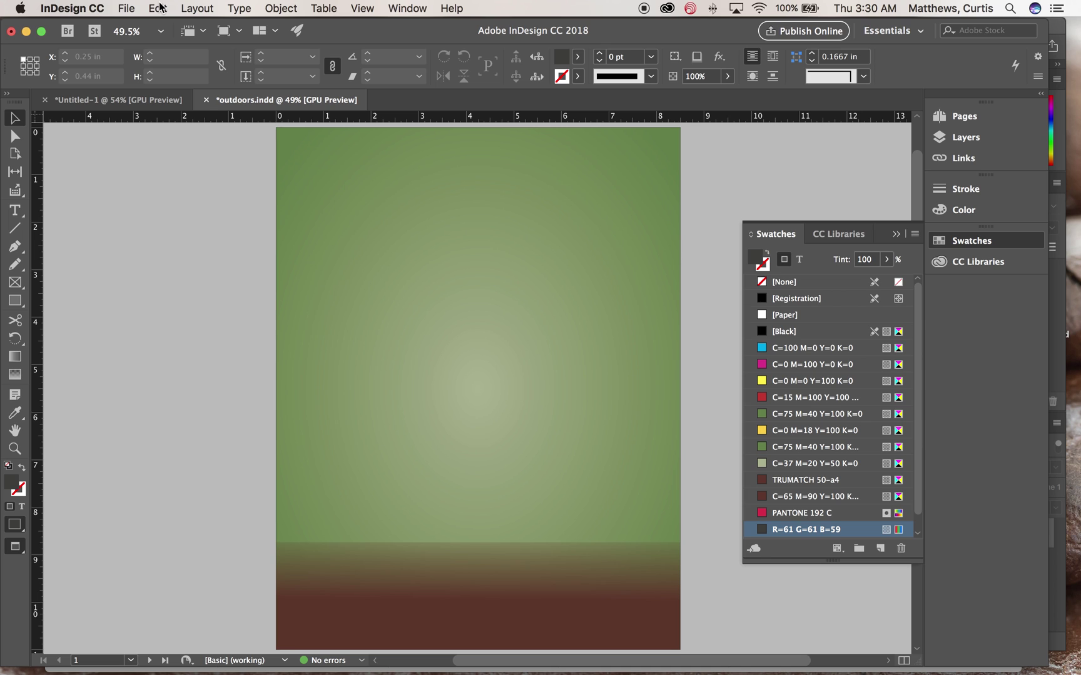
{"action": "key", "text": "super+Tab"}
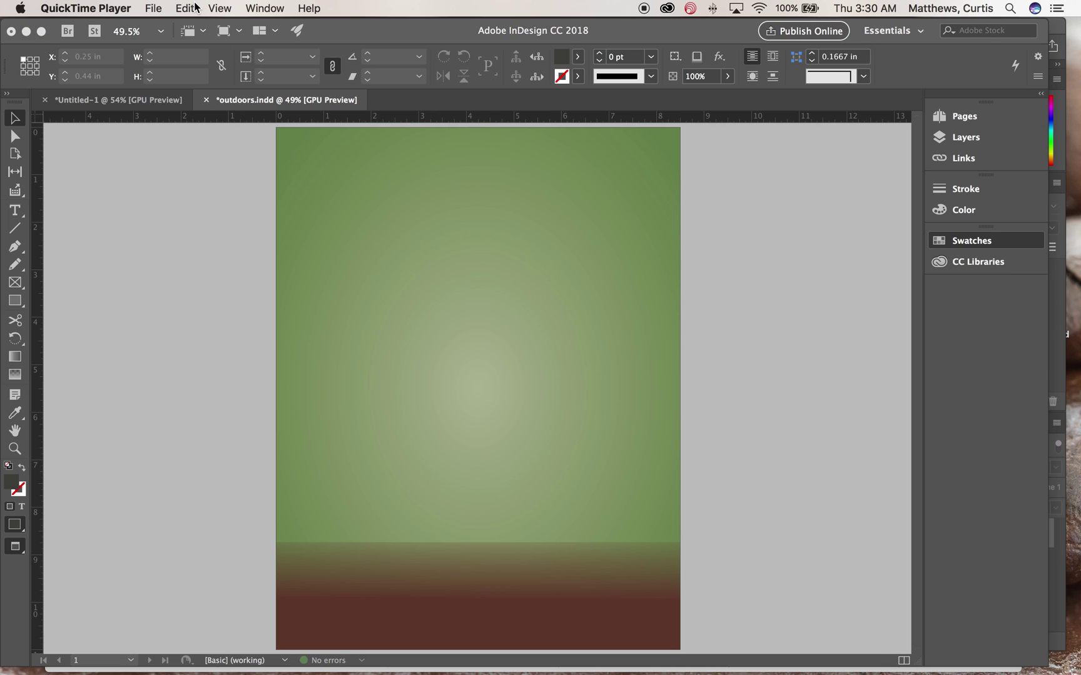